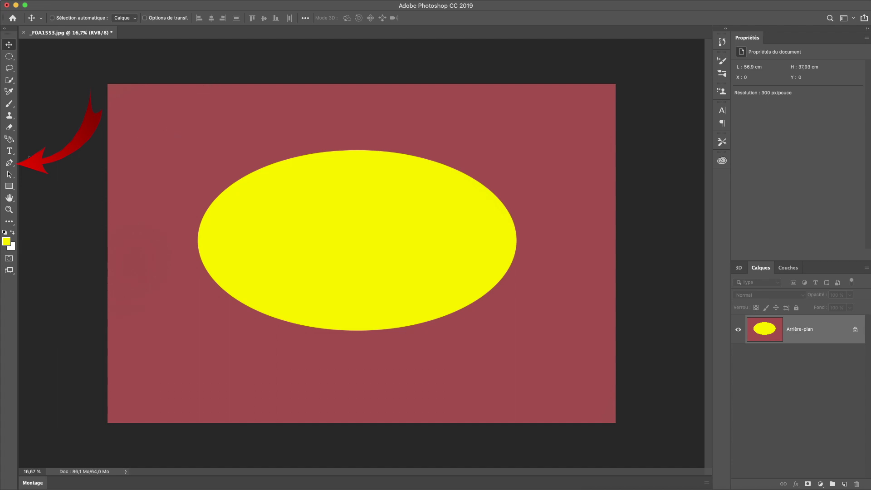
# Trace a closed path of straight segments around the yellow ellipse with the Pen tool, and clear it
pyautogui.click(9, 163)
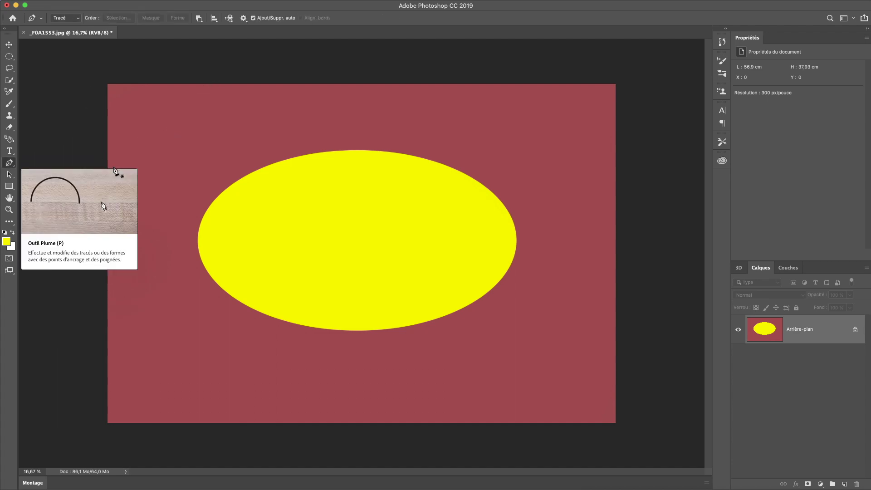
pyautogui.click(290, 157)
pyautogui.click(334, 150)
pyautogui.click(367, 150)
pyautogui.click(408, 154)
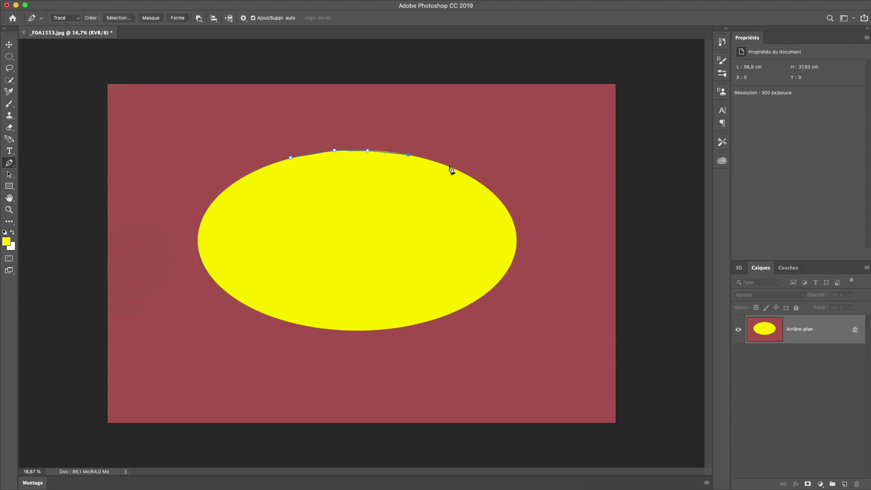
pyautogui.click(448, 167)
pyautogui.click(474, 178)
pyautogui.click(490, 191)
pyautogui.click(504, 206)
pyautogui.click(514, 225)
pyautogui.click(515, 242)
pyautogui.click(513, 260)
pyautogui.click(503, 277)
pyautogui.click(492, 289)
pyautogui.click(461, 308)
pyautogui.click(416, 325)
pyautogui.click(367, 330)
pyautogui.click(339, 329)
pyautogui.click(293, 322)
pyautogui.click(270, 315)
pyautogui.click(225, 291)
pyautogui.click(210, 276)
pyautogui.click(199, 254)
pyautogui.click(197, 238)
pyautogui.click(201, 222)
pyautogui.click(213, 203)
pyautogui.click(233, 185)
pyautogui.click(250, 173)
pyautogui.click(271, 164)
pyautogui.click(290, 157)
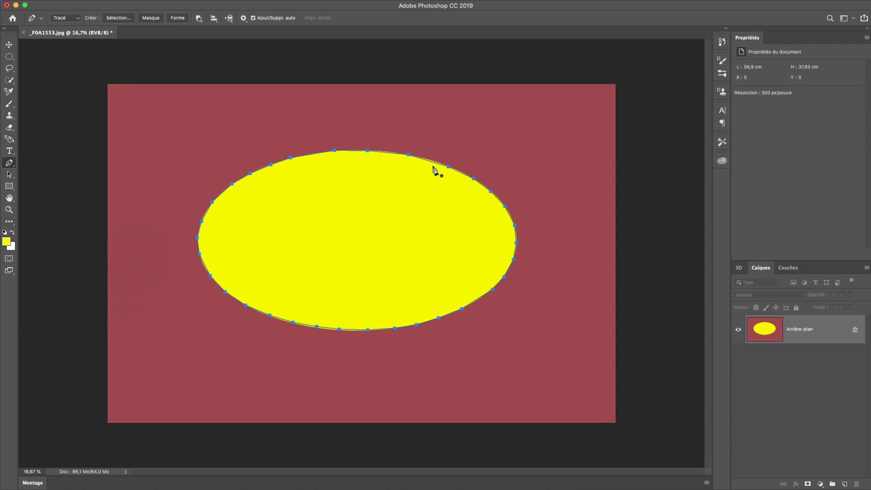
pyautogui.press('Escape')
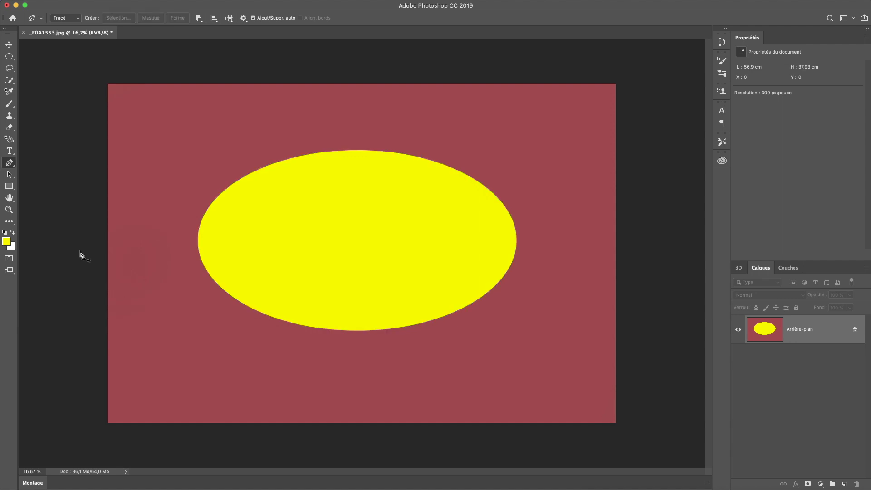
# Outline the yellow ellipse freehand with the Freeform Pen tool (Plume libre)
pyautogui.rightClick(10, 162)
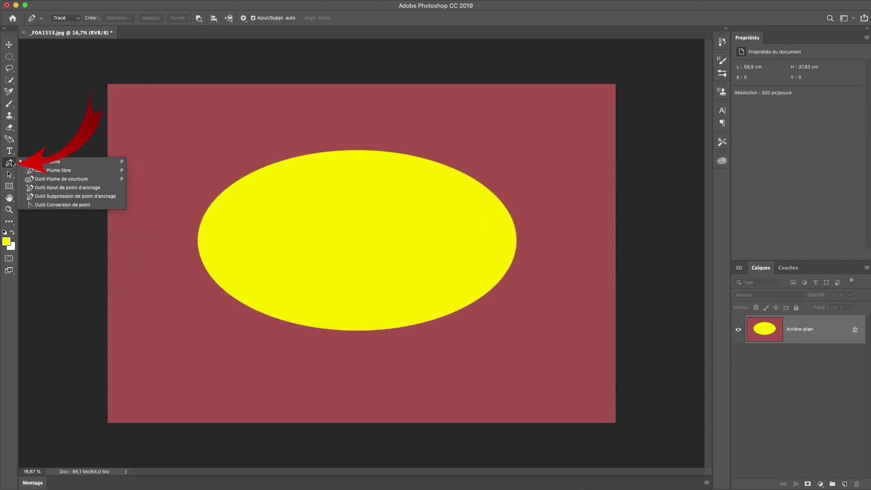
pyautogui.click(62, 171)
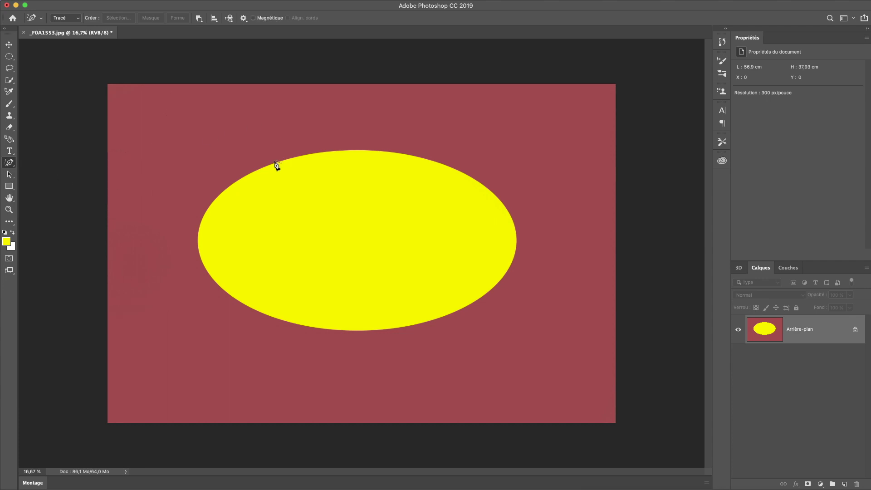
pyautogui.moveTo(276, 164)
pyautogui.mouseDown()
pyautogui.moveTo(331, 152)
pyautogui.moveTo(397, 155)
pyautogui.moveTo(469, 178)
pyautogui.moveTo(513, 220)
pyautogui.moveTo(509, 276)
pyautogui.moveTo(475, 307)
pyautogui.moveTo(352, 333)
pyautogui.moveTo(245, 305)
pyautogui.moveTo(198, 252)
pyautogui.moveTo(217, 196)
pyautogui.moveTo(313, 154)
pyautogui.mouseUp()
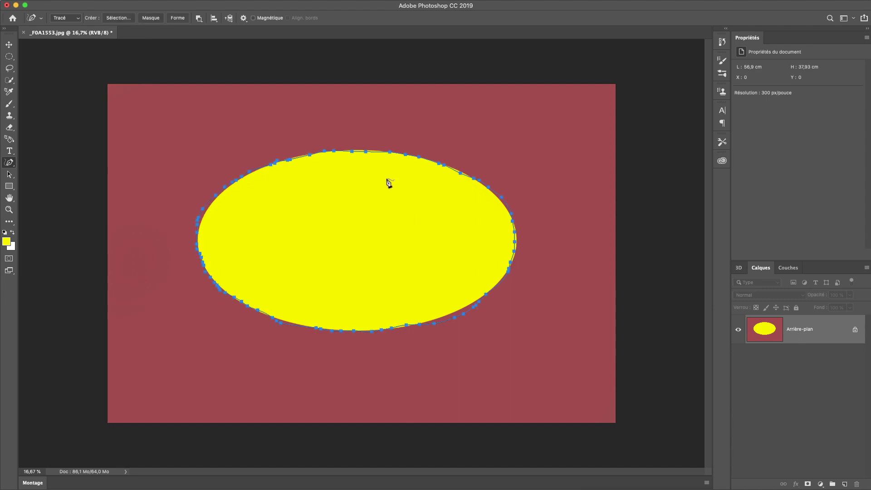
pyautogui.moveTo(365, 152)
pyautogui.mouseDown()
pyautogui.moveTo(372, 174)
pyautogui.moveTo(369, 153)
pyautogui.mouseUp()
# Add anchor points to the freehand path and adjust its upper segments to follow the ellipse's edge more closely
pyautogui.rightClick(7, 163)
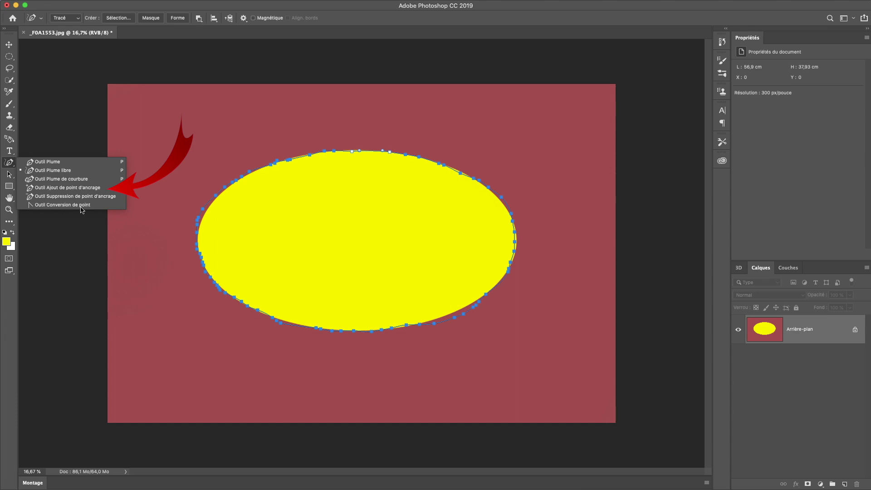
pyautogui.click(80, 188)
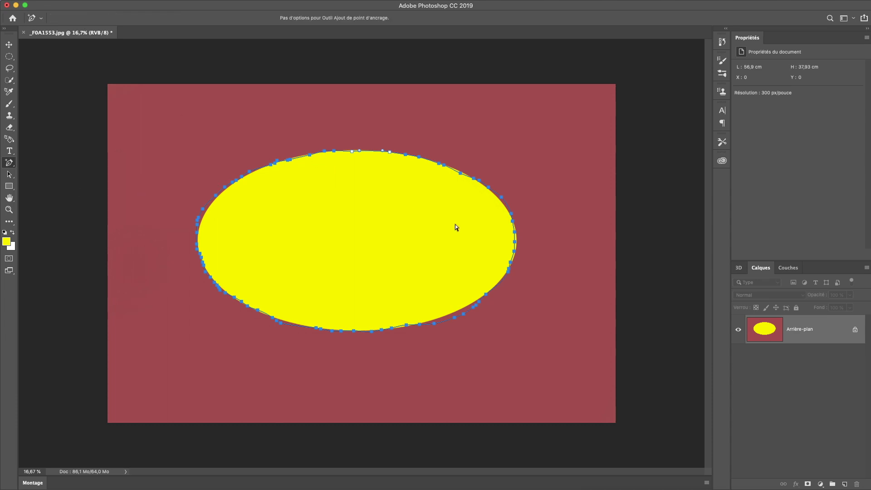
pyautogui.click(508, 208)
pyautogui.click(373, 152)
pyautogui.moveTo(373, 151); pyautogui.dragTo(370, 149)
pyautogui.click(352, 151)
pyautogui.click(309, 155)
pyautogui.click(460, 174)
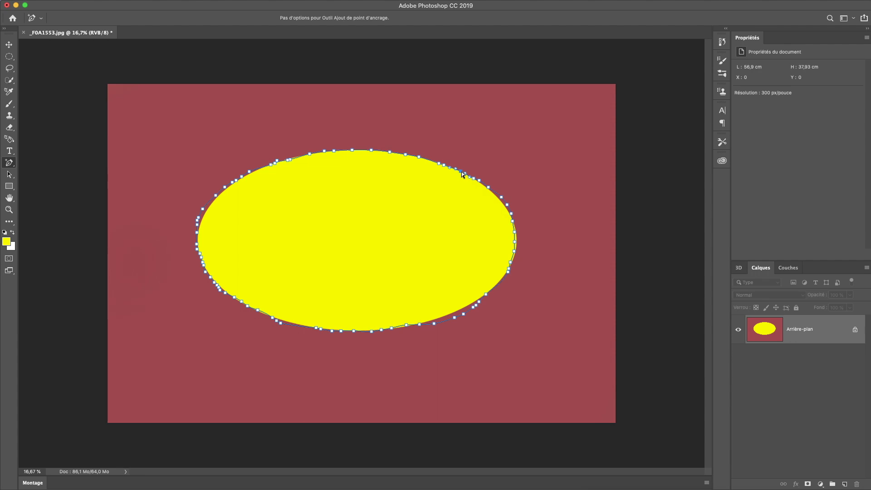
# Trace a closed curved path around the yellow ellipse with the Curvature Pen tool (Plume de courbure)
pyautogui.keyDown('alt'); pyautogui.click(3, 162); pyautogui.keyUp('alt')
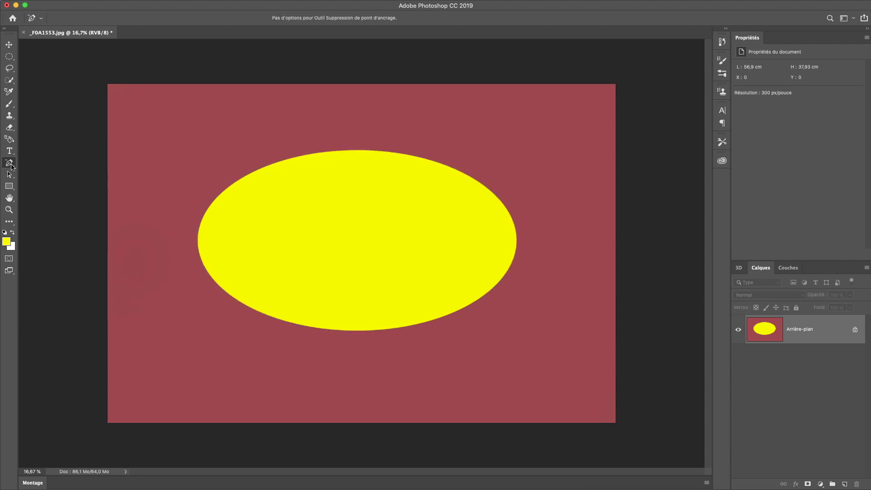
pyautogui.click(10, 164)
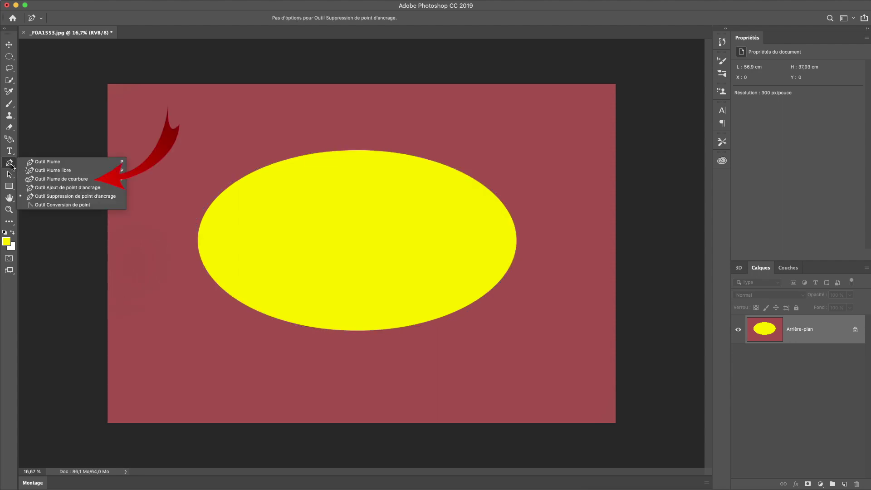
pyautogui.click(56, 180)
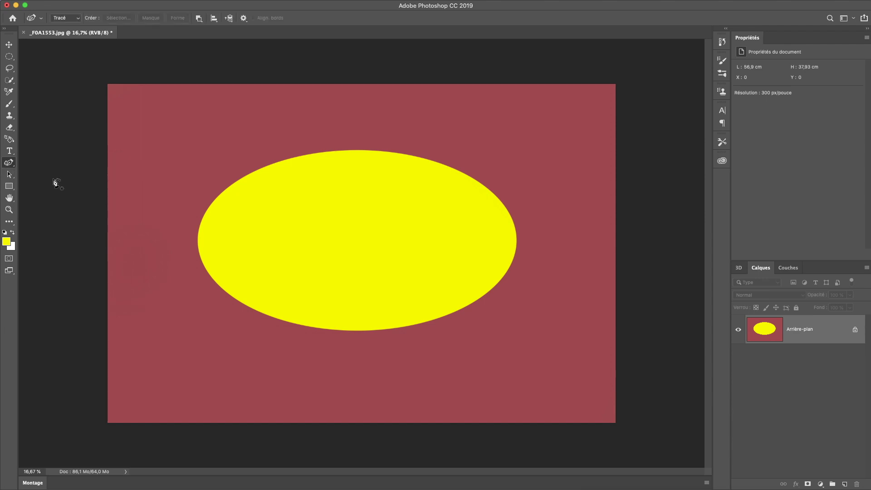
pyautogui.click(294, 157)
pyautogui.click(339, 151)
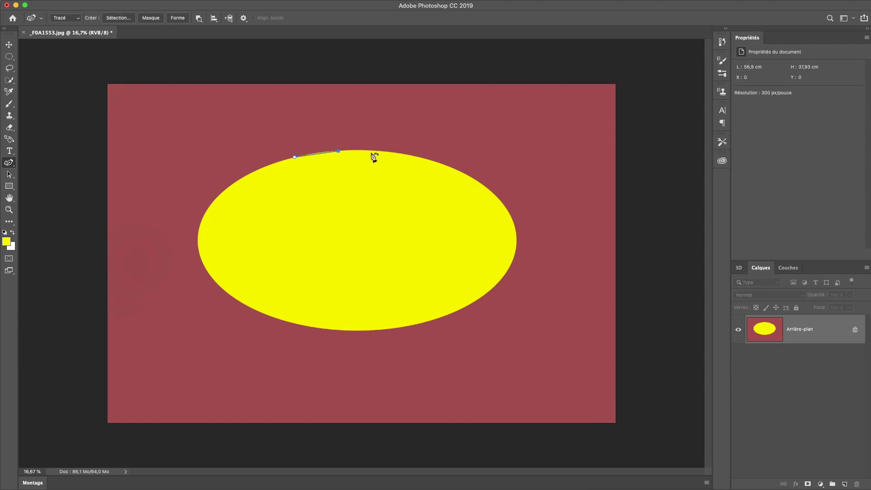
pyautogui.click(372, 150)
pyautogui.click(405, 154)
pyautogui.click(438, 162)
pyautogui.click(464, 174)
pyautogui.click(485, 186)
pyautogui.click(504, 205)
pyautogui.click(513, 224)
pyautogui.click(516, 239)
pyautogui.click(513, 258)
pyautogui.click(504, 275)
pyautogui.click(488, 292)
pyautogui.click(456, 312)
pyautogui.click(412, 325)
pyautogui.click(341, 329)
pyautogui.click(304, 324)
pyautogui.click(270, 316)
pyautogui.click(236, 299)
pyautogui.click(216, 282)
pyautogui.click(200, 255)
pyautogui.click(199, 232)
pyautogui.click(210, 205)
pyautogui.click(229, 186)
pyautogui.click(257, 170)
pyautogui.click(294, 156)
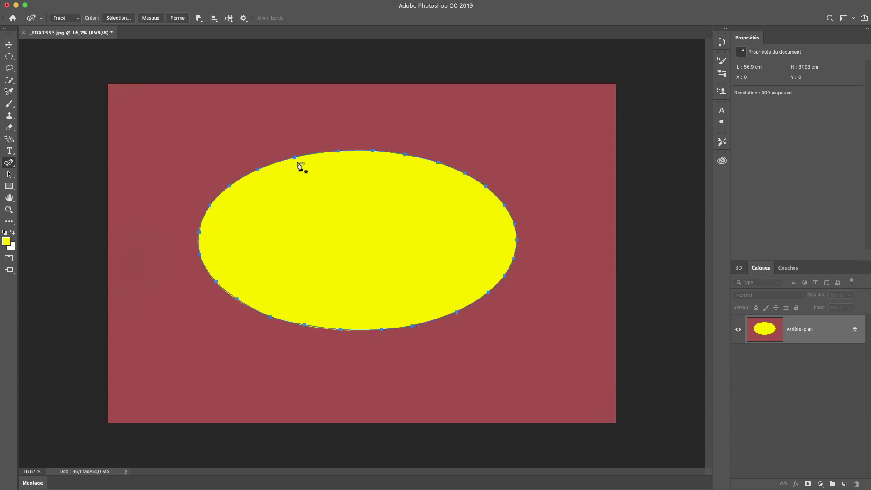
# Convert the ellipse path into a new anti-aliased selection with a 1-pixel feather radius, and undo the selection
pyautogui.rightClick(367, 207)
pyautogui.click(408, 243)
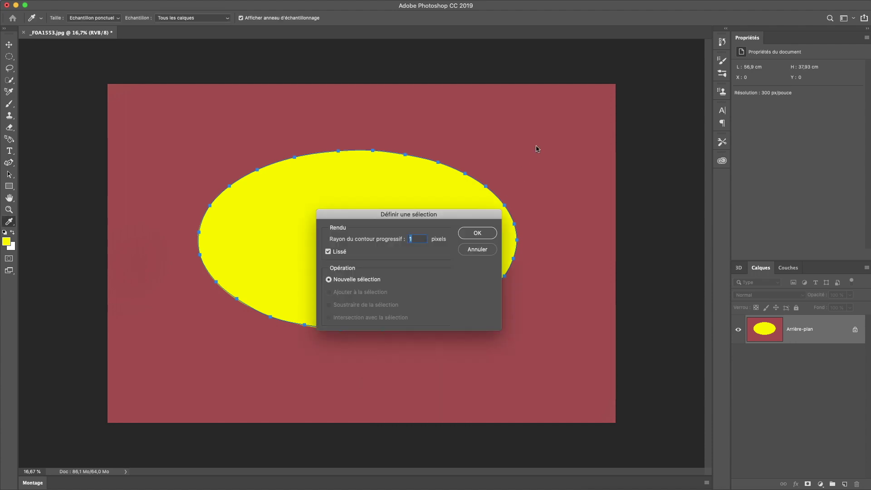
pyautogui.click(477, 232)
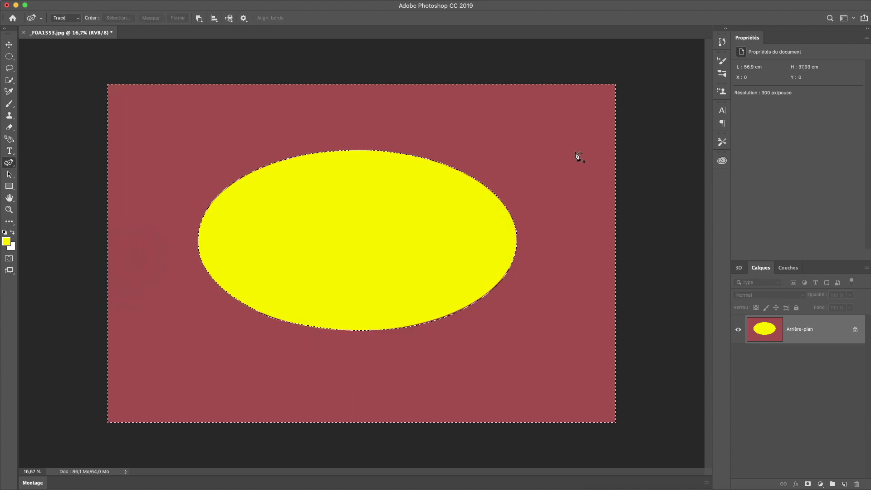
pyautogui.press('super+d')
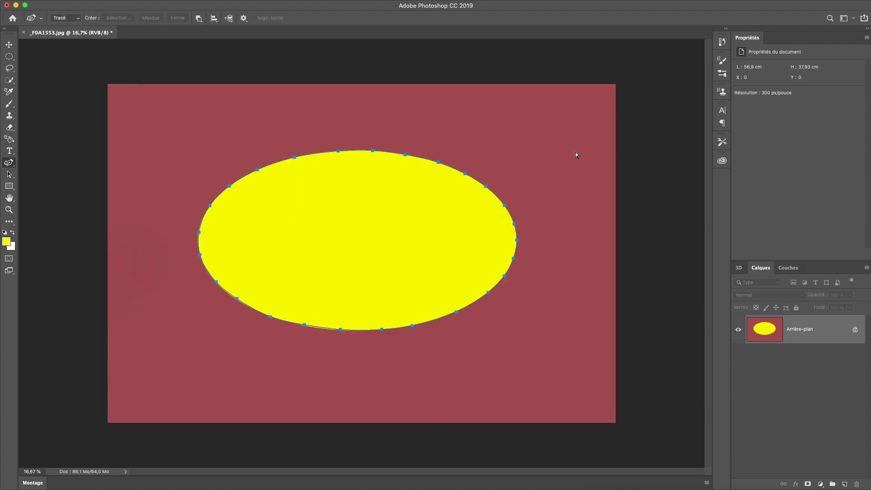
# Add an anchor point to the top of the ellipse path and pull points around the outline to deform its shape
pyautogui.rightClick(10, 166)
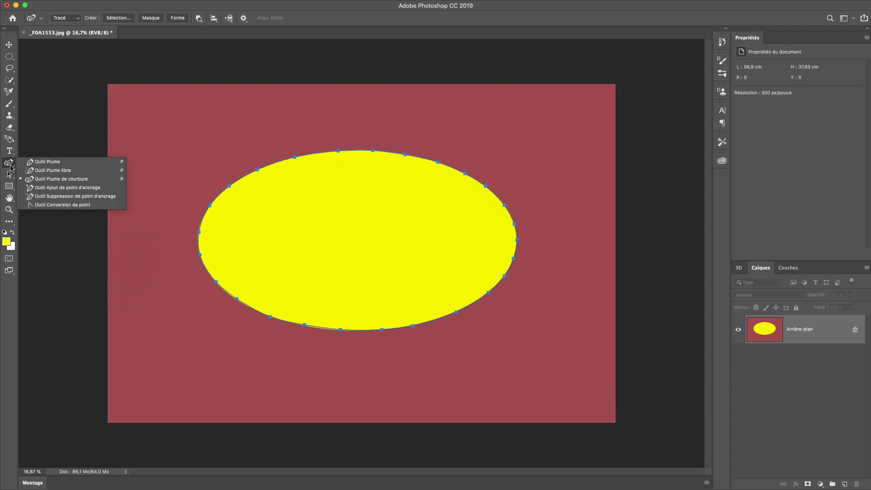
pyautogui.click(67, 188)
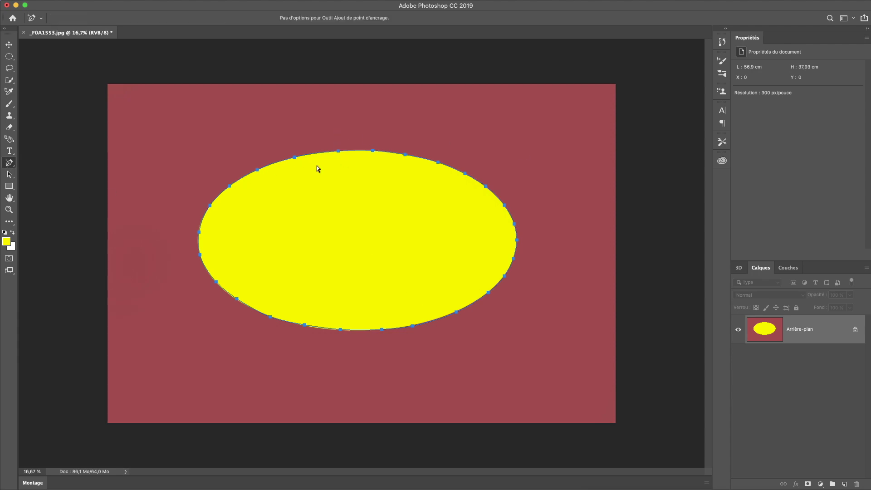
pyautogui.click(315, 153)
pyautogui.moveTo(316, 153); pyautogui.dragTo(316, 142)
pyautogui.moveTo(210, 206); pyautogui.dragTo(242, 226)
pyautogui.moveTo(341, 330); pyautogui.dragTo(348, 293)
pyautogui.moveTo(512, 262); pyautogui.dragTo(452, 248)
pyautogui.moveTo(437, 162); pyautogui.dragTo(413, 206)
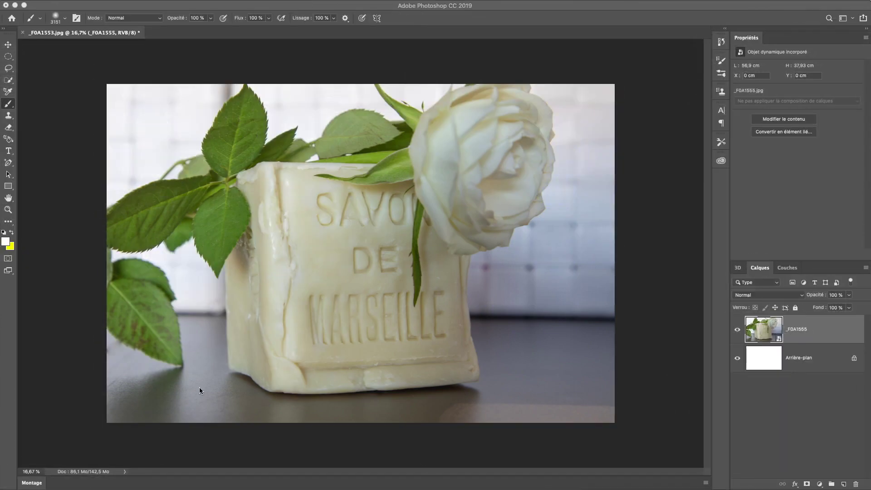
# Trace the soap block's left, bottom and right edges with the Pen tool, starting just below the tip of the hanging leaf
pyautogui.click(9, 163)
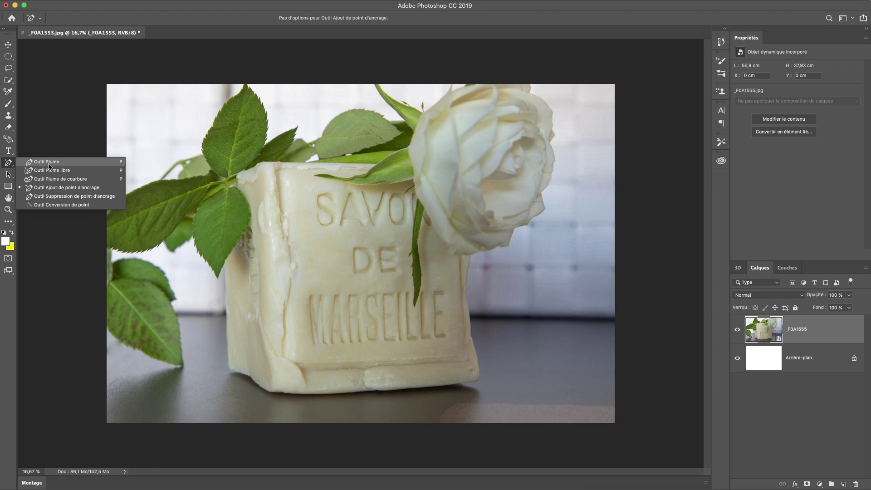
pyautogui.click(49, 162)
pyautogui.click(224, 265)
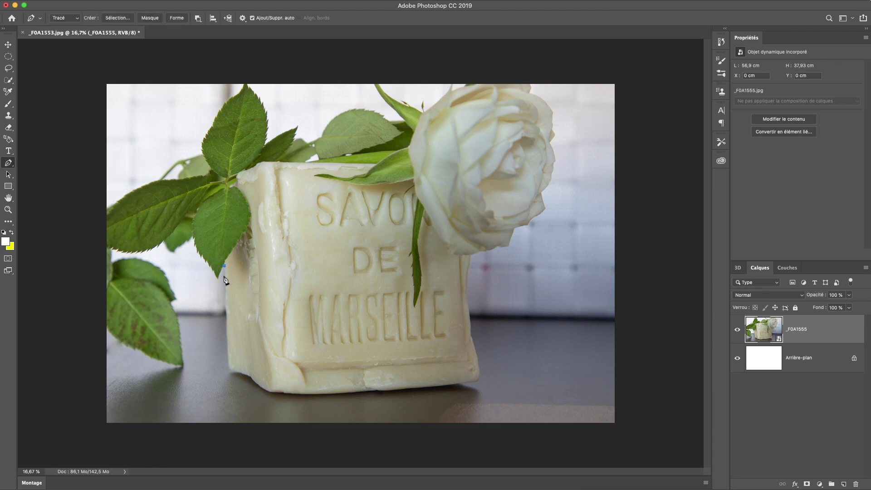
pyautogui.click(225, 285)
pyautogui.click(225, 305)
pyautogui.click(226, 320)
pyautogui.click(227, 334)
pyautogui.click(228, 352)
pyautogui.click(229, 368)
pyautogui.click(243, 373)
pyautogui.click(260, 386)
pyautogui.click(274, 392)
pyautogui.click(292, 393)
pyautogui.click(325, 393)
pyautogui.click(362, 391)
pyautogui.click(429, 386)
pyautogui.click(468, 381)
pyautogui.click(479, 376)
pyautogui.click(478, 363)
pyautogui.click(471, 336)
pyautogui.click(469, 313)
pyautogui.click(466, 295)
pyautogui.click(466, 286)
pyautogui.click(466, 277)
pyautogui.click(470, 256)
# Continue the path along the rose's lower petals and down the right side of the narrow green sepal to its tip
pyautogui.click(465, 255)
pyautogui.click(456, 255)
pyautogui.click(448, 250)
pyautogui.click(438, 235)
pyautogui.click(429, 218)
pyautogui.click(424, 210)
pyautogui.click(421, 222)
pyautogui.click(417, 241)
pyautogui.click(419, 258)
pyautogui.click(421, 281)
pyautogui.click(415, 305)
pyautogui.click(413, 284)
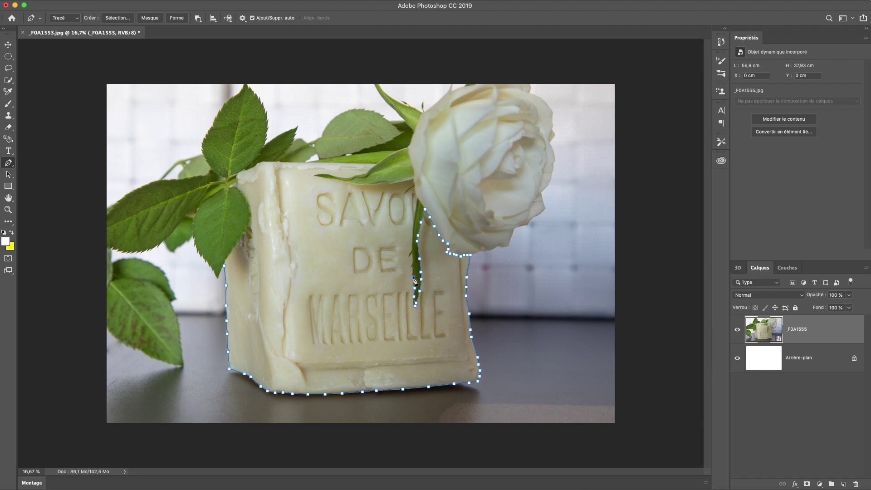
# Continue the path up the left side of the hanging sepal and along the underside of the horizontal sepal to its tip
pyautogui.click(412, 263)
pyautogui.click(413, 248)
pyautogui.click(415, 223)
pyautogui.click(418, 198)
pyautogui.click(415, 185)
pyautogui.click(414, 178)
pyautogui.click(390, 183)
pyautogui.click(377, 184)
pyautogui.click(367, 185)
pyautogui.click(336, 179)
pyautogui.click(321, 176)
pyautogui.click(314, 175)
# Extend the path along the horizontal sepal's upper edge with the Curvature Pen tool, and delete the misplaced last point
pyautogui.moveTo(9, 163); pyautogui.dragTo(93, 179)
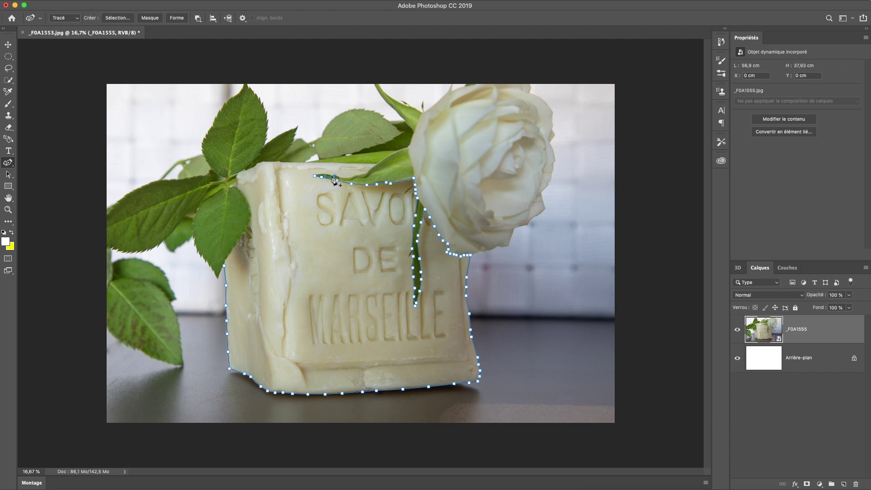
pyautogui.moveTo(325, 176); pyautogui.dragTo(325, 174)
pyautogui.click(358, 175)
pyautogui.click(367, 173)
pyautogui.click(414, 132)
pyautogui.press('BackSpace')
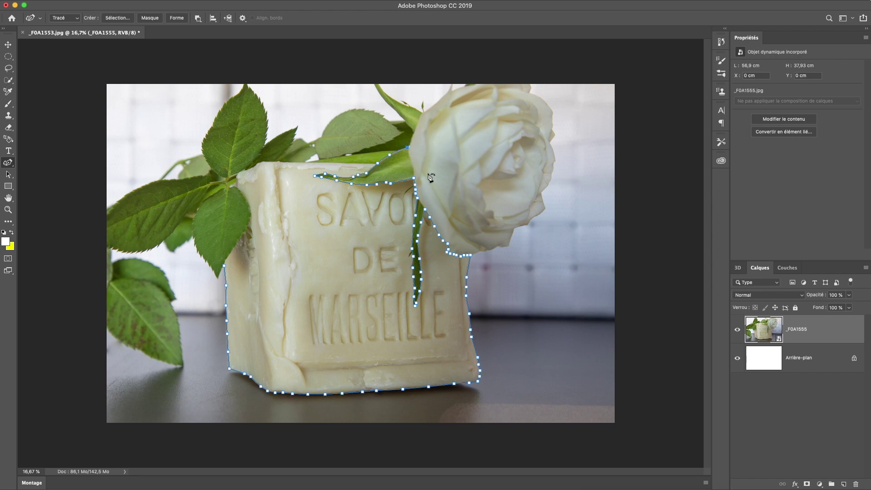
# Continue the path with the Pen tool along the soap's top edge to the point where the leaves join
pyautogui.click(7, 165)
pyautogui.click(47, 162)
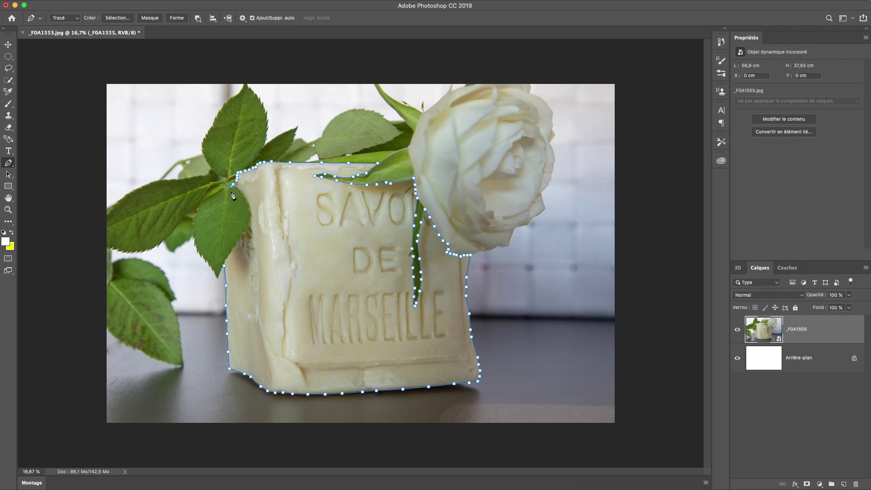
# Extend the path down the hanging leaf's right edge with the Curvature Pen tool
pyautogui.rightClick(9, 163)
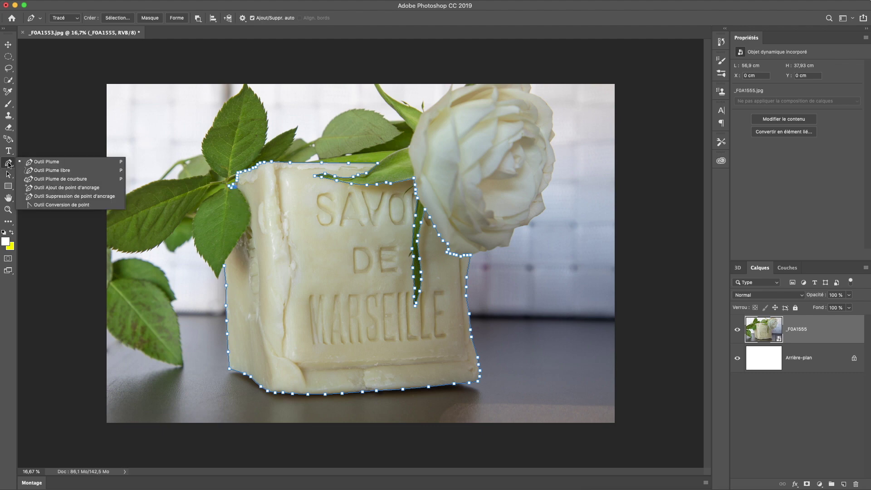
pyautogui.click(85, 179)
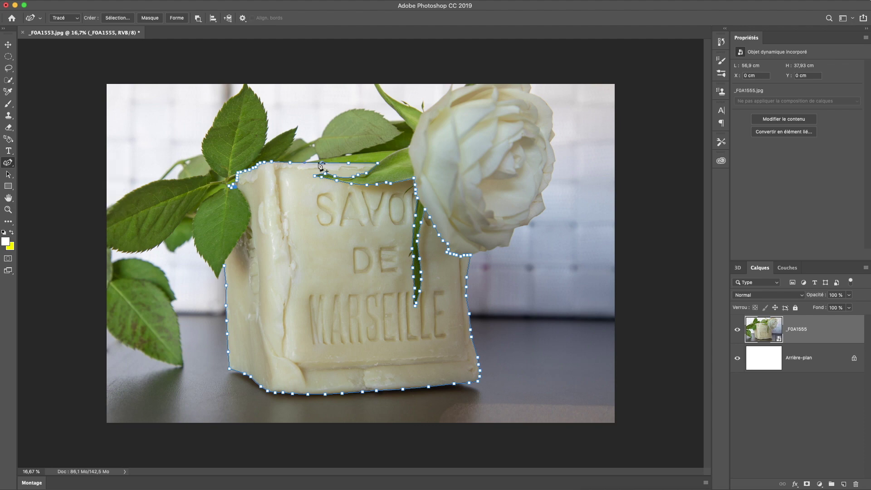
pyautogui.click(250, 216)
# Switch back to the Pen tool and close the soap outline at its starting anchor point
pyautogui.rightClick(8, 162)
pyautogui.click(60, 163)
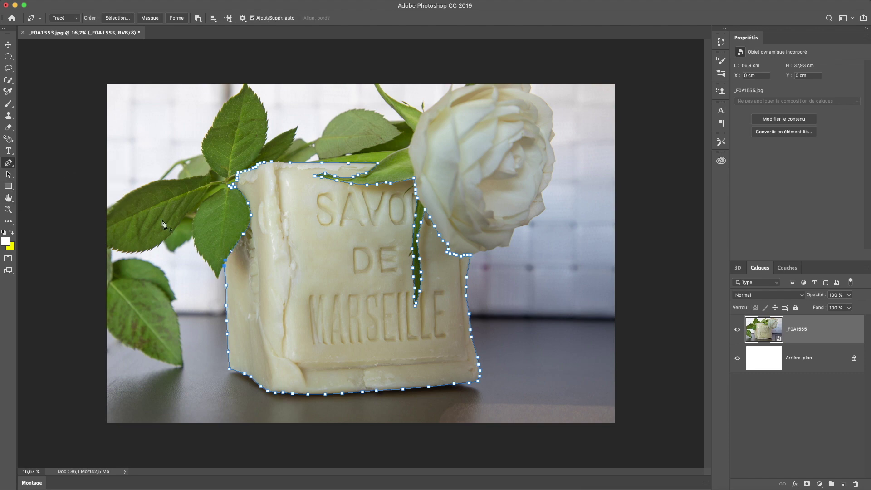
pyautogui.keyDown('ctrl'); pyautogui.keyDown('alt'); pyautogui.click(225, 265); pyautogui.keyUp('alt'); pyautogui.keyUp('ctrl')
# Convert the closed soap path into a selection
pyautogui.rightClick(335, 226)
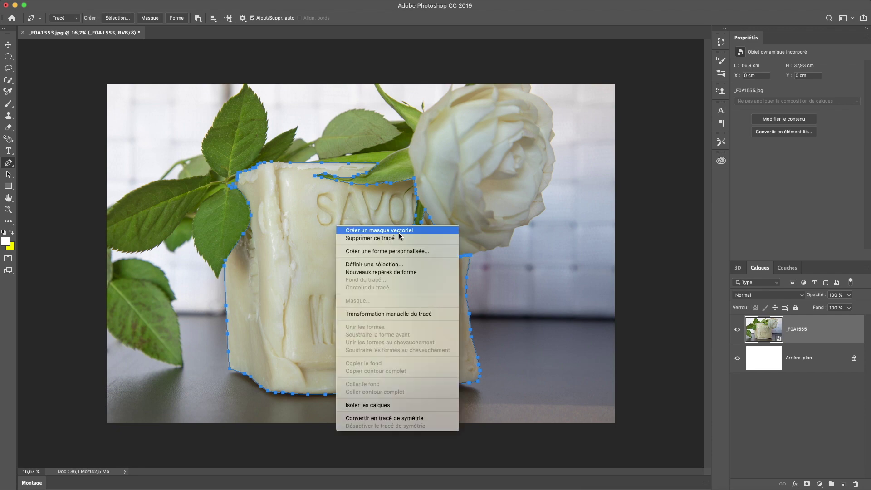
pyautogui.click(394, 264)
pyautogui.click(467, 233)
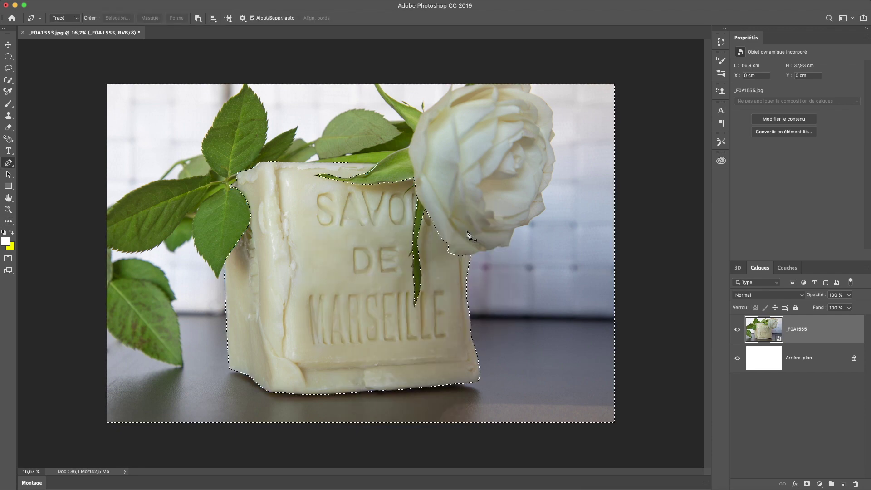